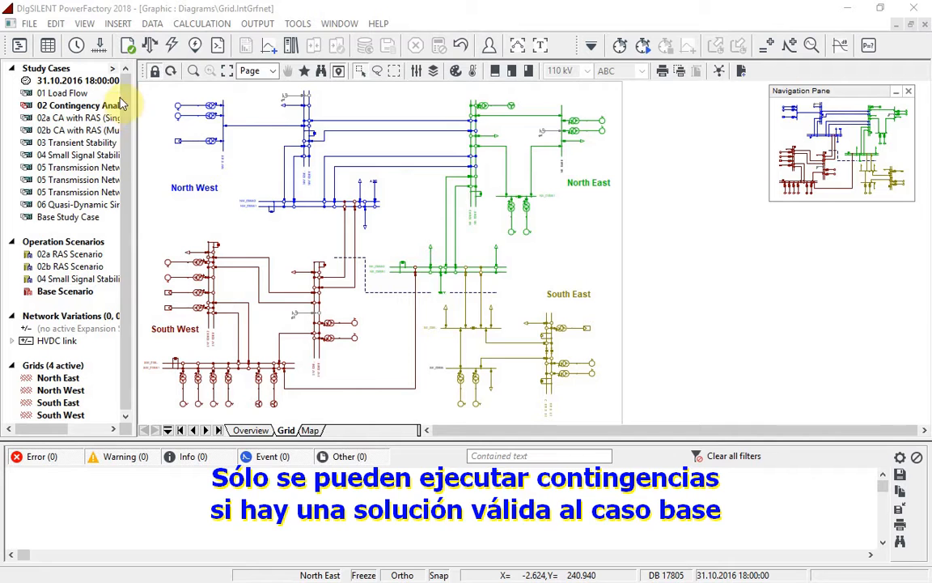
- Run a balanced, positive-sequence AC load flow for the active study case and switch the toolbox to Contingency Analysis
{"action": "left_click", "coordinate": [128, 45]}
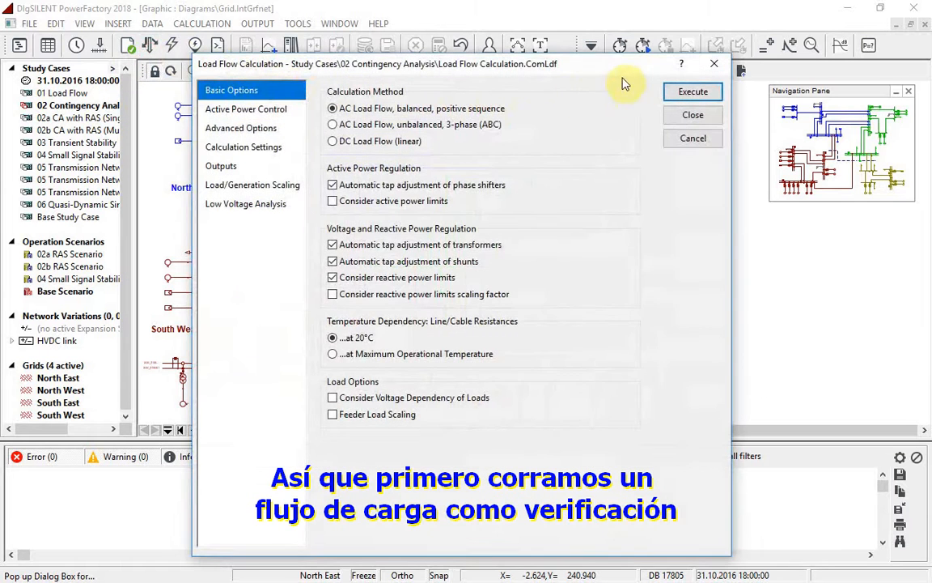
{"action": "left_click", "coordinate": [692, 92]}
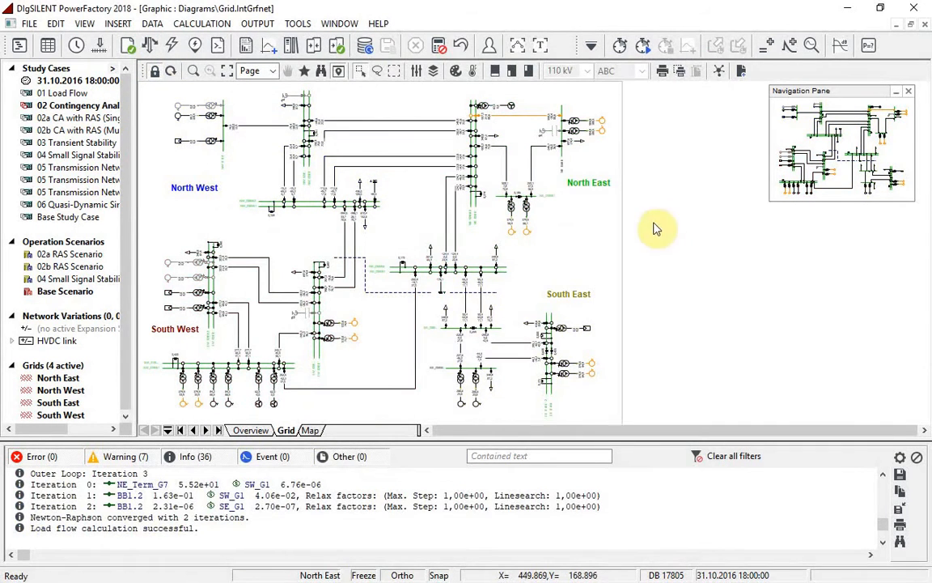
{"action": "left_click", "coordinate": [591, 48]}
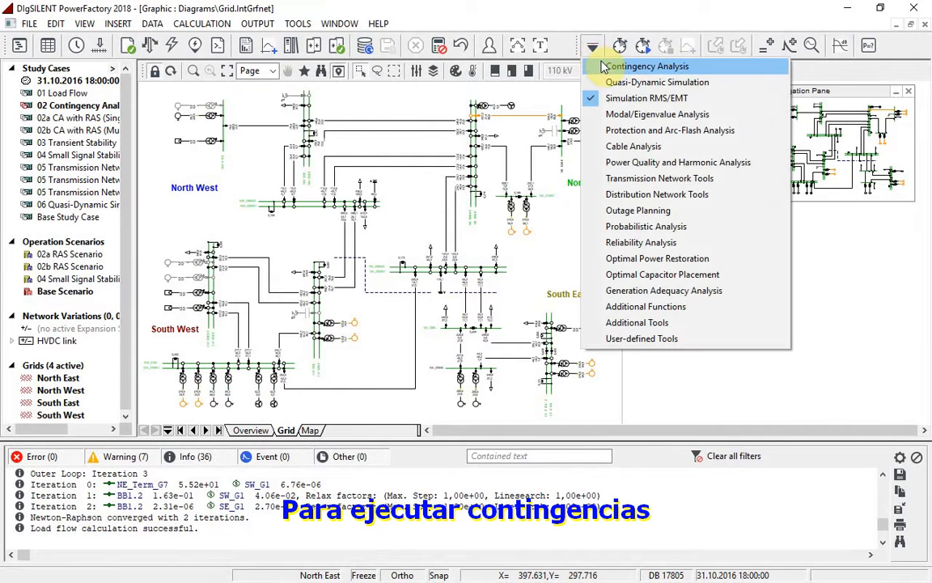
{"action": "left_click", "coordinate": [545, 65]}
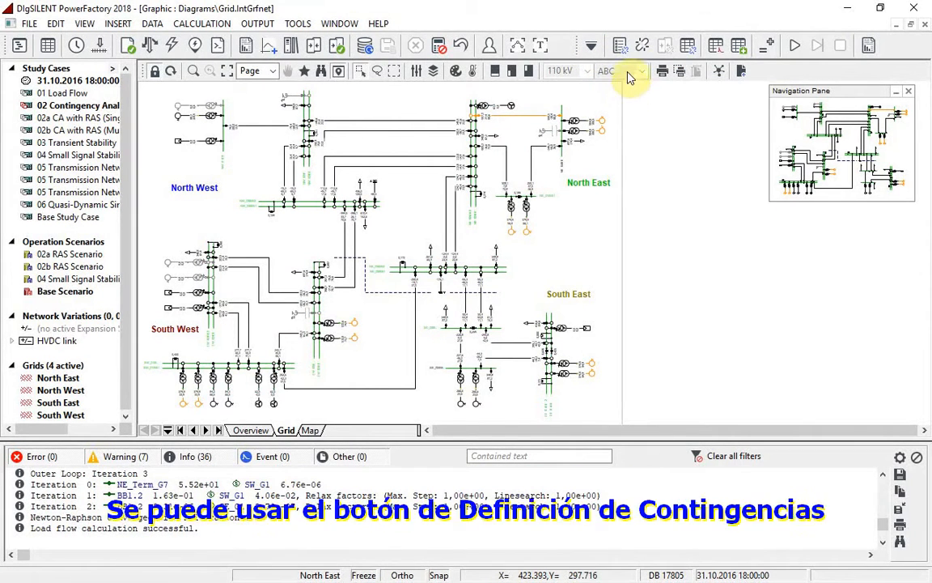
- Review the Contingency Definition options for generating fault cases and close them without creating any
{"action": "left_click", "coordinate": [621, 47]}
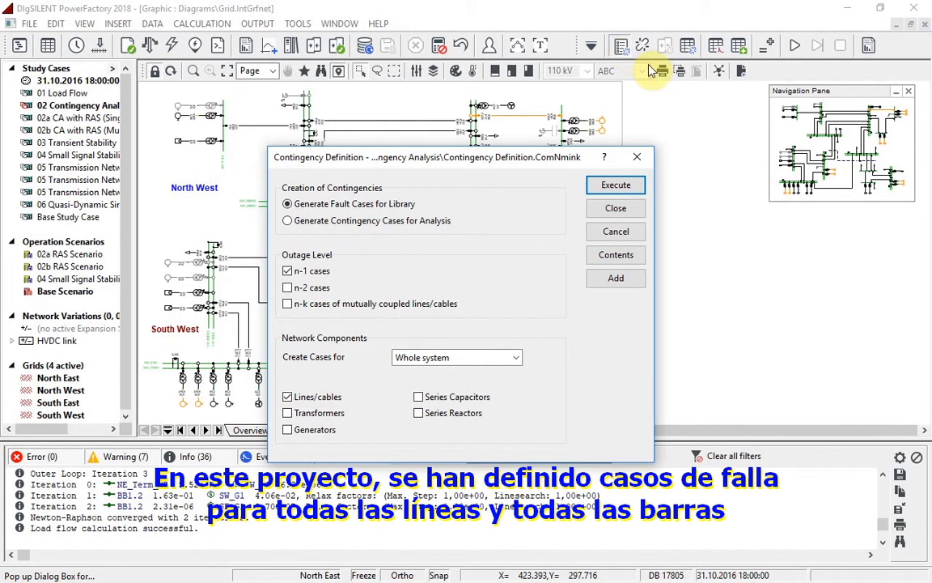
{"action": "left_click", "coordinate": [615, 233]}
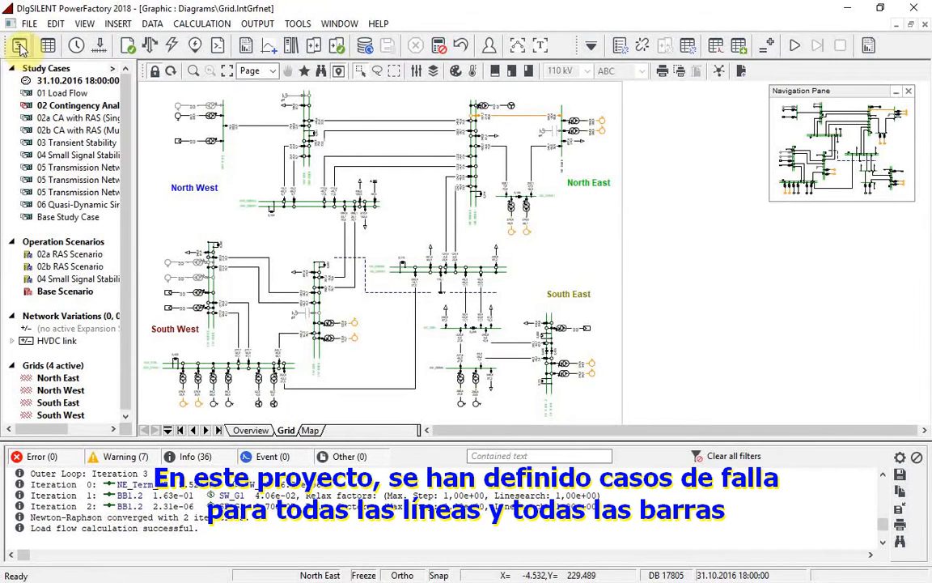
- Examine the Fault Cases and Fault Groups stored in the Transmission System project's Operational Library
{"action": "left_click", "coordinate": [20, 49]}
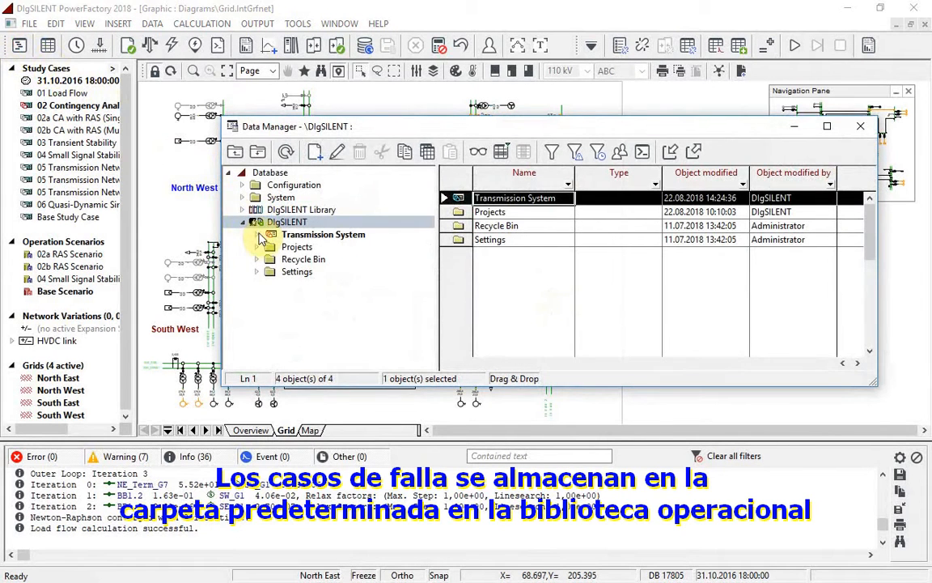
{"action": "left_click", "coordinate": [257, 234]}
{"action": "left_click", "coordinate": [271, 247]}
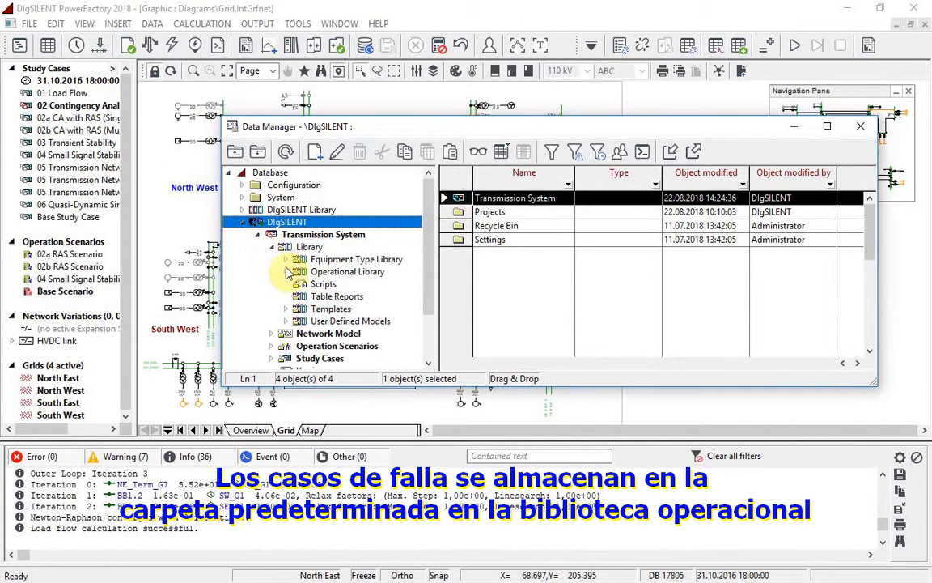
{"action": "left_click", "coordinate": [286, 266]}
{"action": "left_click", "coordinate": [300, 259]}
{"action": "left_click", "coordinate": [334, 272]}
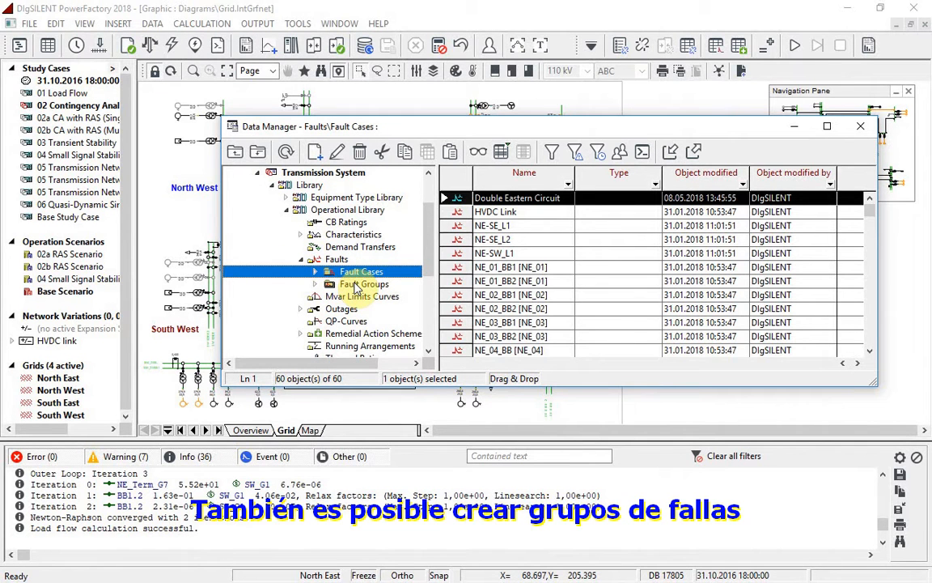
{"action": "left_click", "coordinate": [356, 285]}
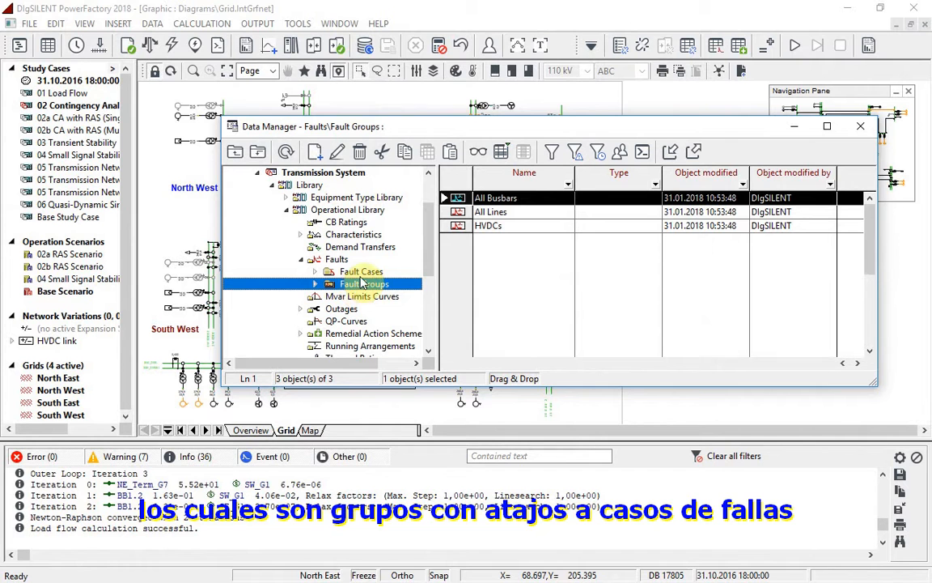
{"action": "left_click", "coordinate": [861, 126]}
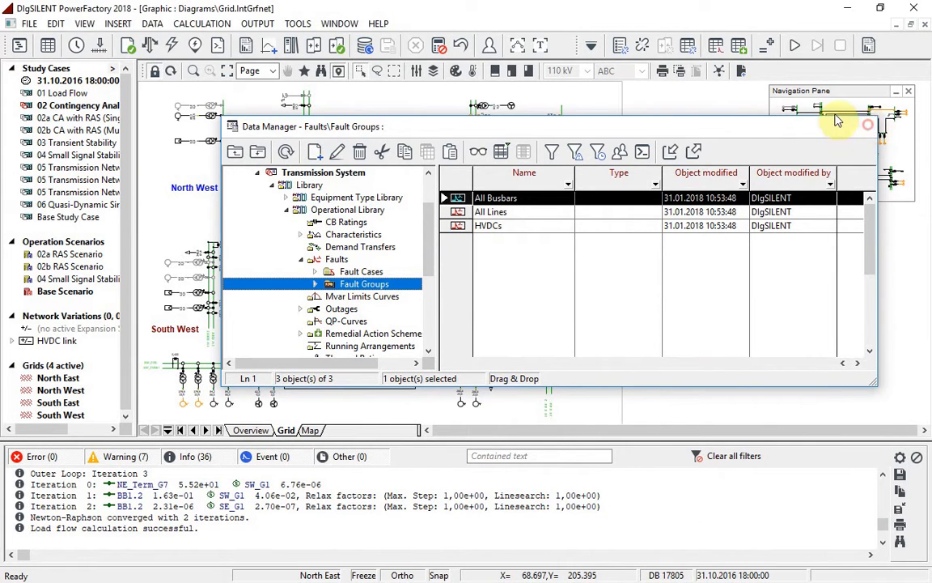
- Open the Contingency Analysis command and review its load flow settings and limits for recording results
{"action": "left_click", "coordinate": [642, 52]}
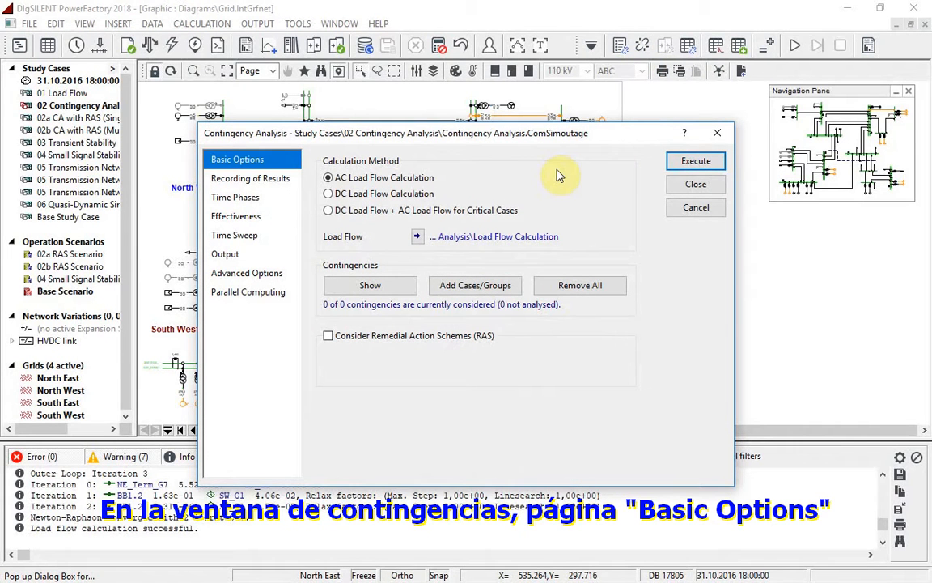
{"action": "left_click", "coordinate": [418, 237]}
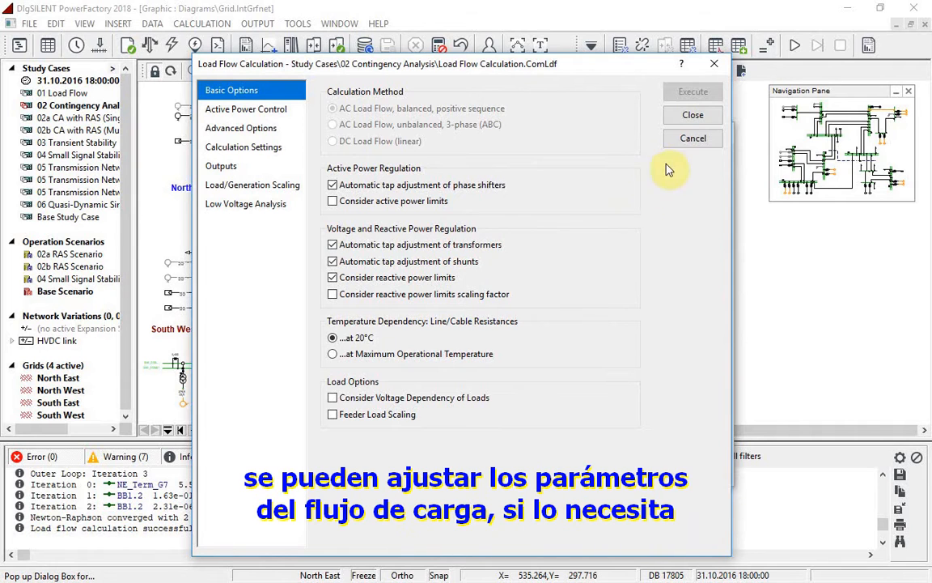
{"action": "left_click", "coordinate": [689, 140]}
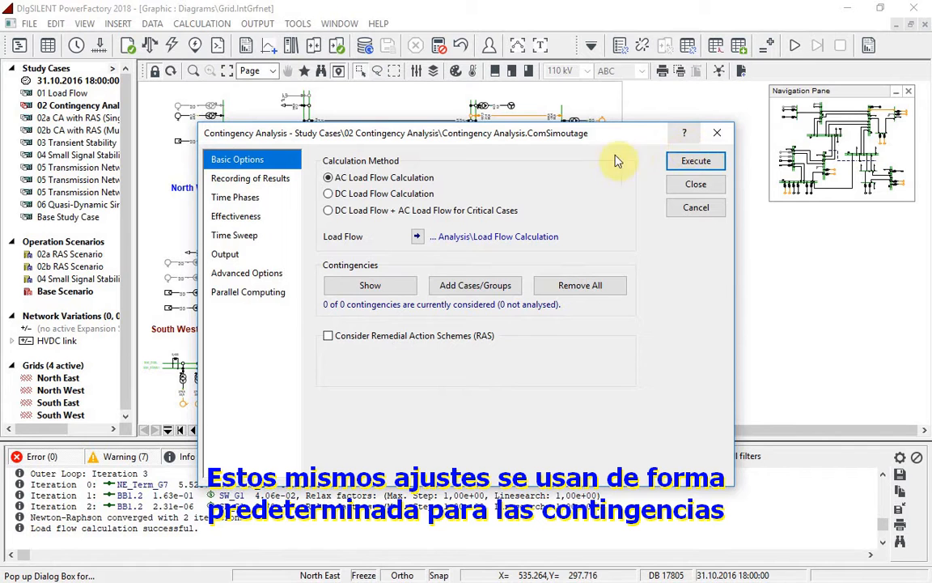
{"action": "left_click", "coordinate": [260, 183]}
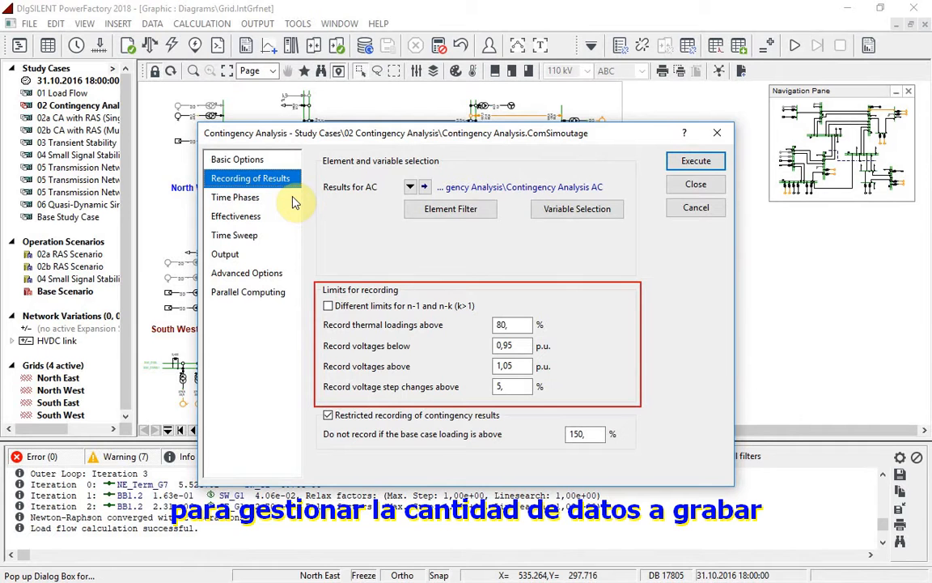
- Add the All Lines fault group to the contingency analysis and execute it with AC load flow calculation
{"action": "left_click", "coordinate": [253, 160]}
{"action": "left_click", "coordinate": [479, 285]}
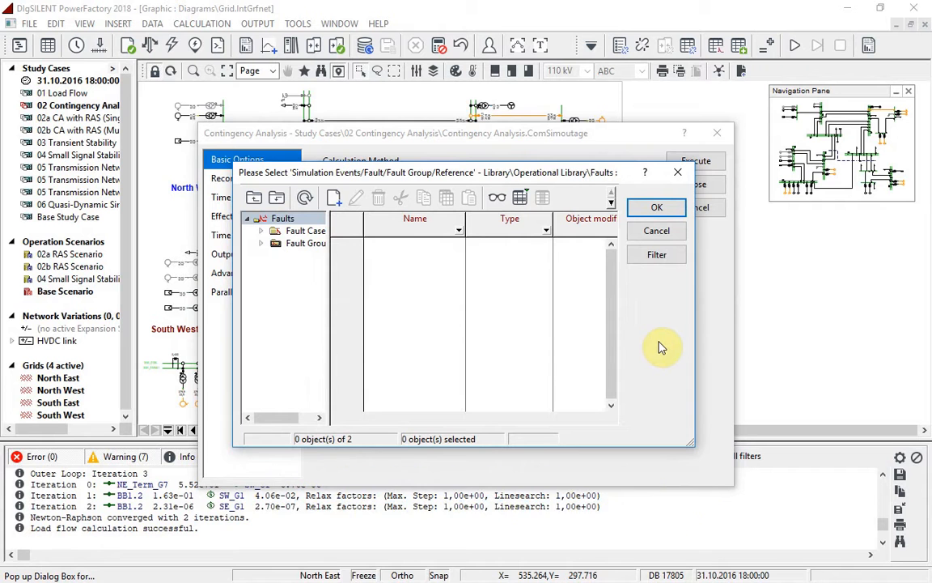
{"action": "left_click", "coordinate": [301, 244]}
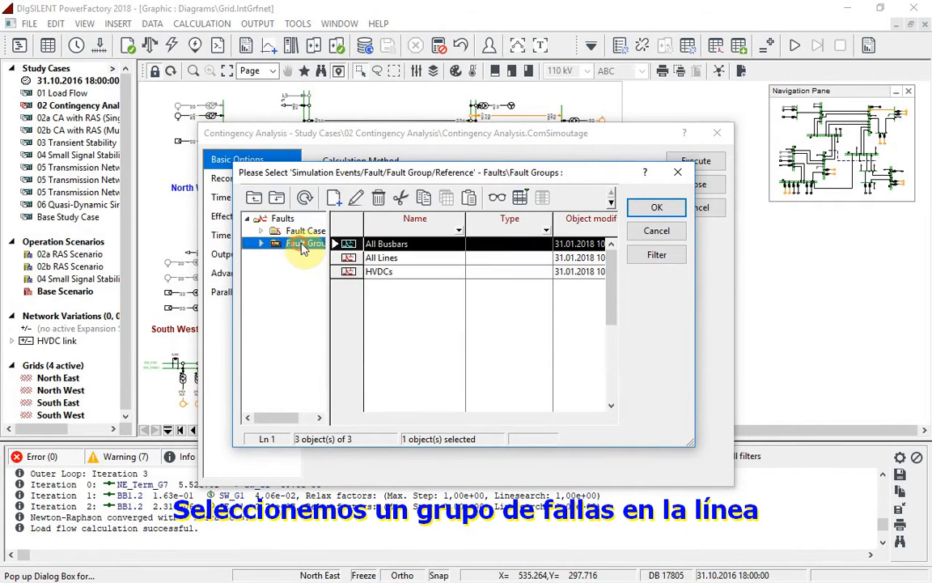
{"action": "left_click", "coordinate": [348, 258]}
{"action": "left_click", "coordinate": [657, 207]}
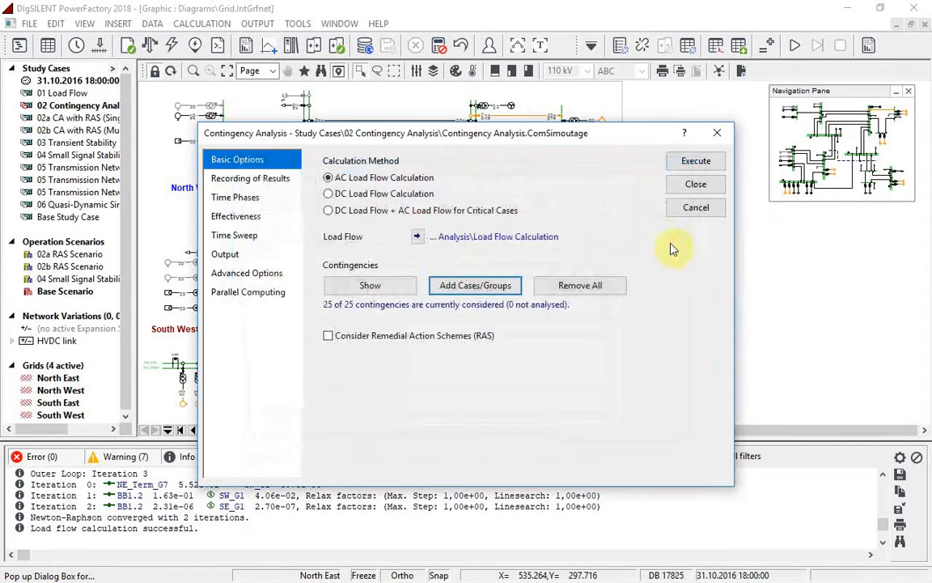
{"action": "left_click", "coordinate": [696, 162]}
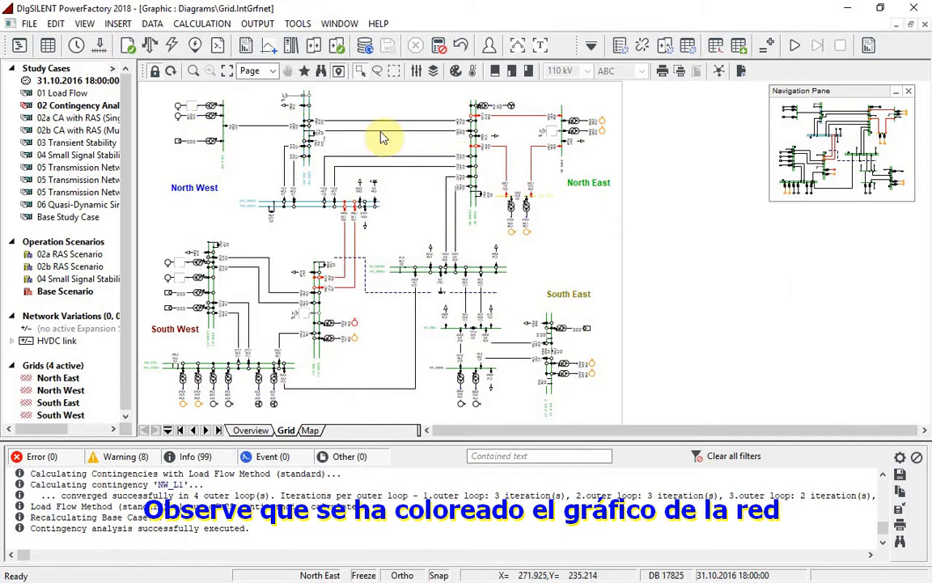
- Examine the coloured voltages and line loadings in the North East area of the grid diagram
{"action": "left_click", "coordinate": [194, 73]}
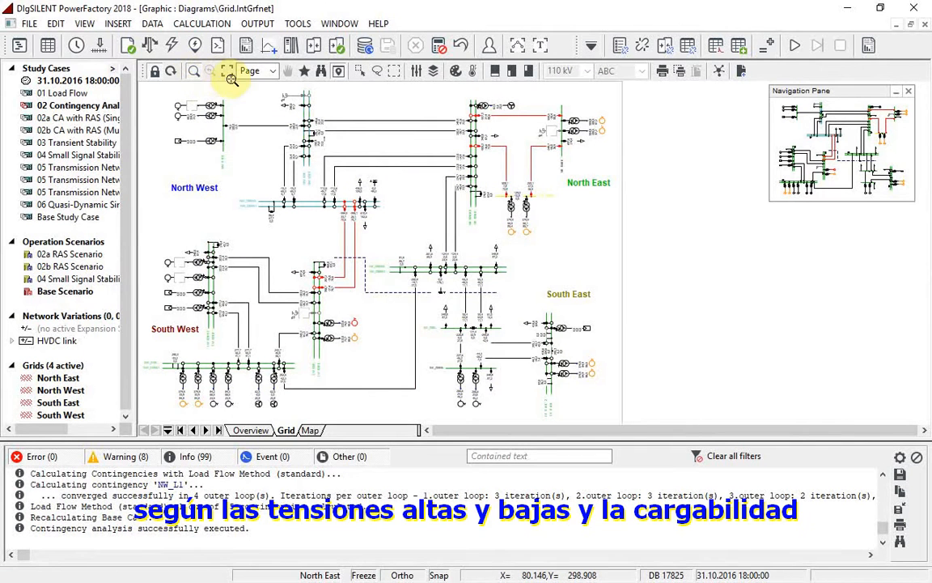
{"action": "left_click_drag", "start_coordinate": [327, 98], "coordinate": [330, 139]}
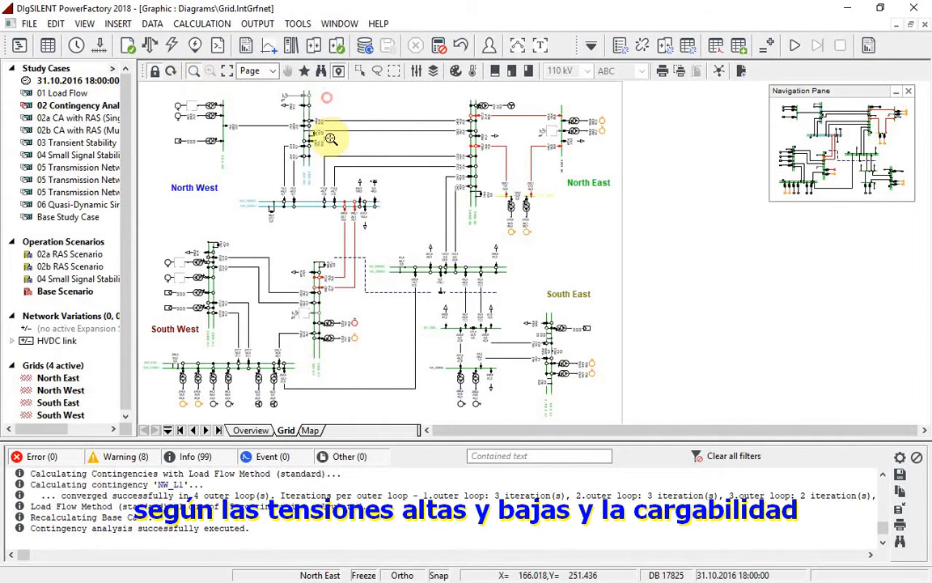
{"action": "left_click", "coordinate": [618, 254]}
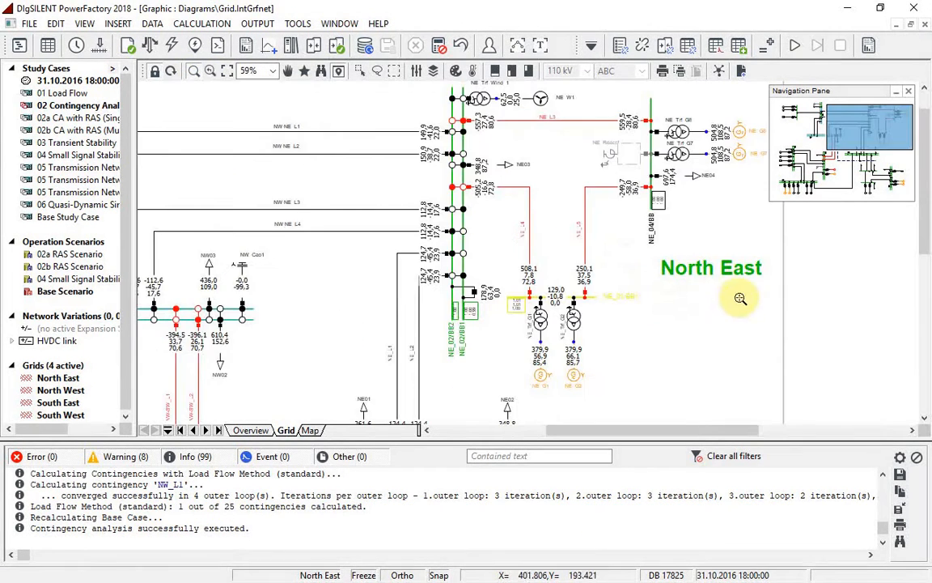
{"action": "left_click", "coordinate": [741, 296]}
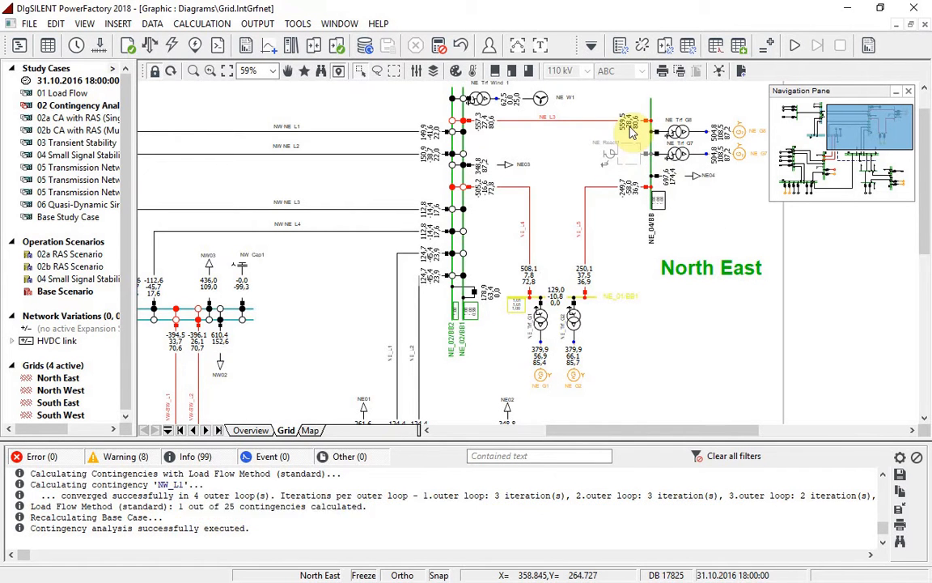
{"action": "mouse_move", "coordinate": [630, 127]}
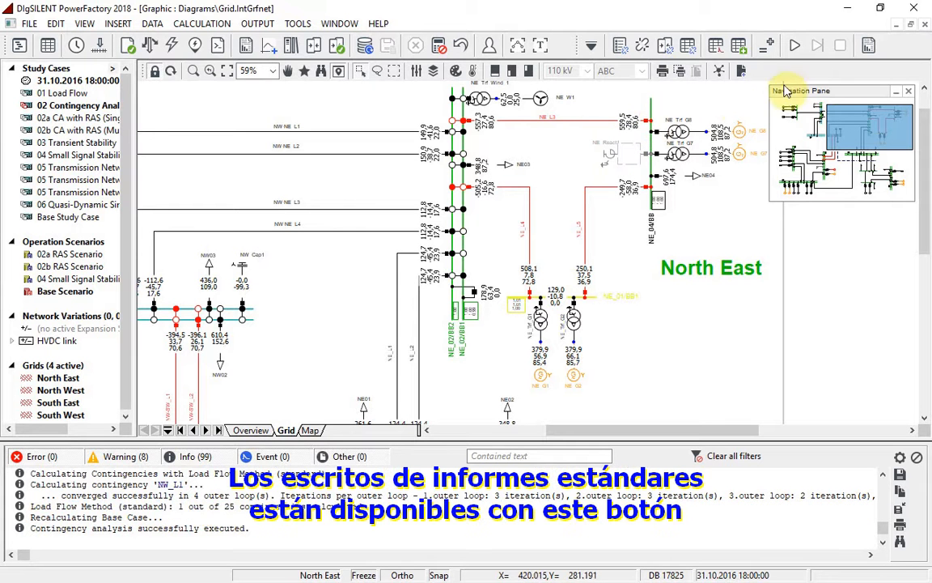
- Generate a tabular report of all loading violations with an 80% loading threshold, keeping the grid diagram in view
{"action": "left_click", "coordinate": [869, 49]}
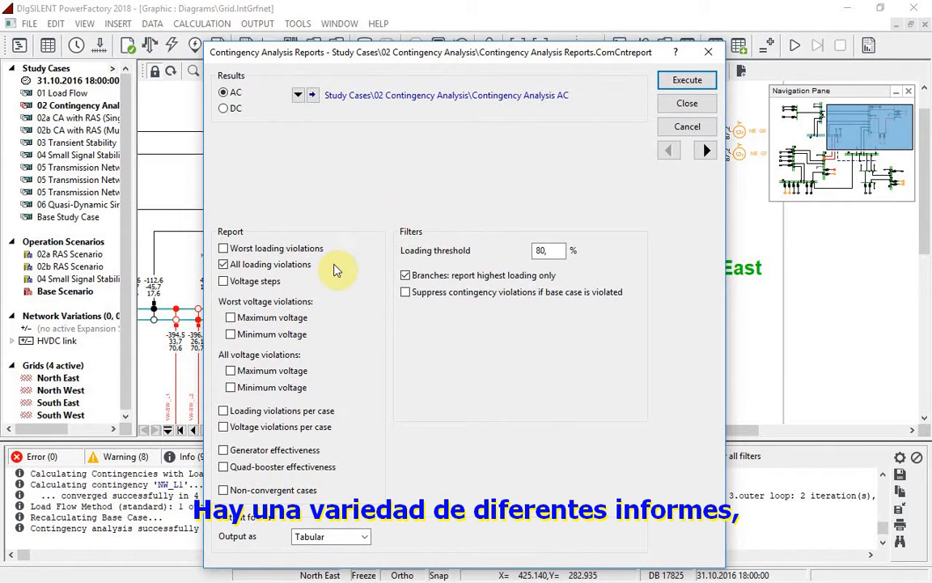
{"action": "left_click", "coordinate": [679, 84]}
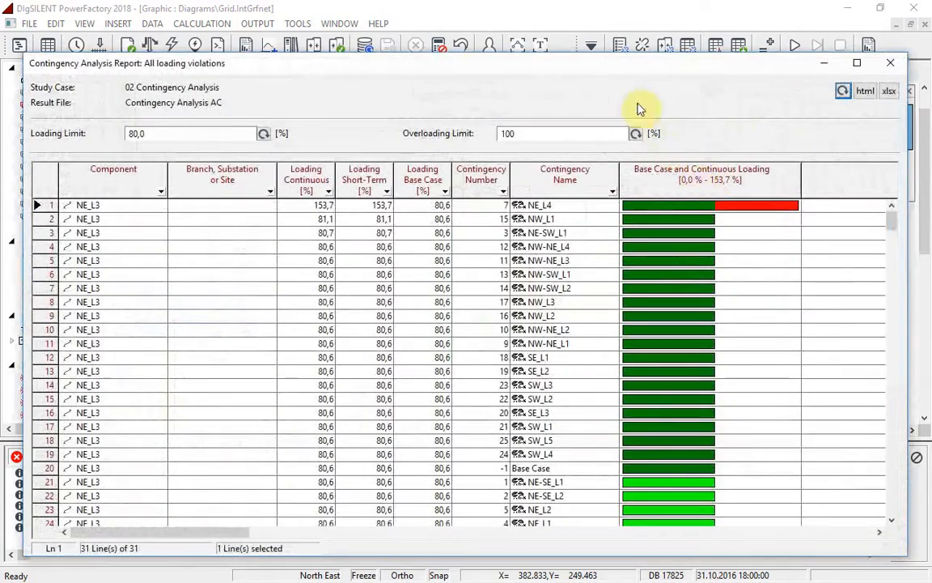
{"action": "left_click_drag", "start_coordinate": [604, 54], "coordinate": [651, 216]}
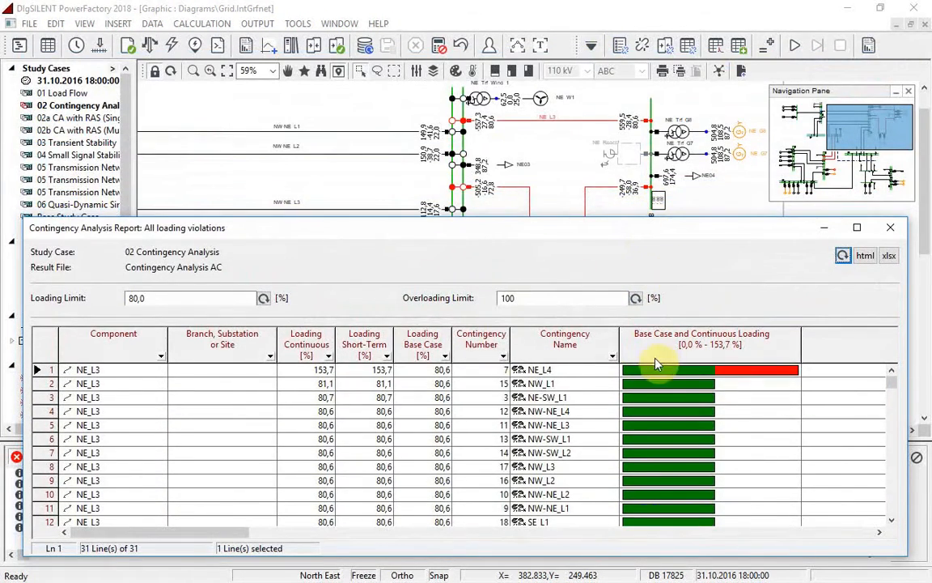
- Mark the overloaded component NE_L3 from the report's first row in the Grid diagram
{"action": "left_click", "coordinate": [151, 372]}
{"action": "right_click", "coordinate": [151, 372]}
{"action": "left_click", "coordinate": [168, 411]}
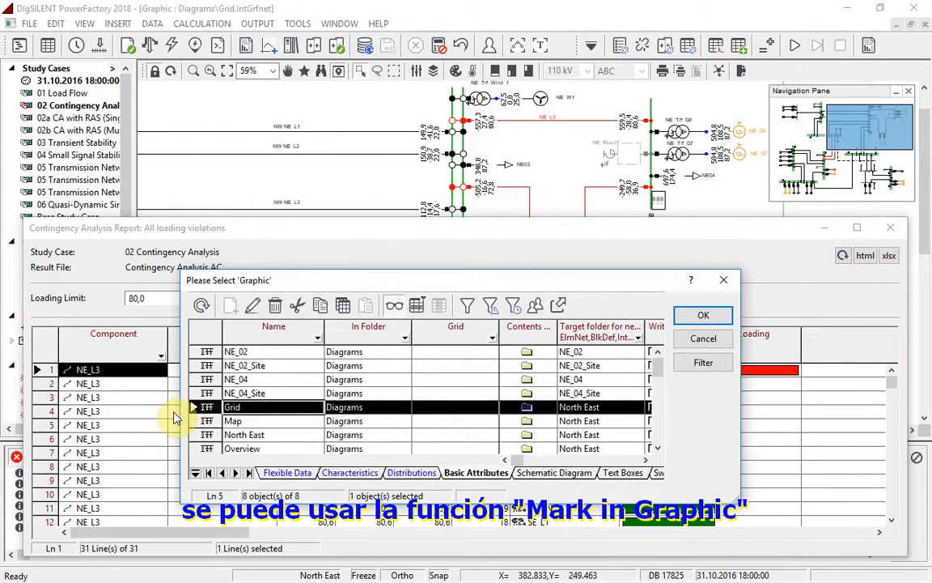
{"action": "left_click", "coordinate": [704, 315]}
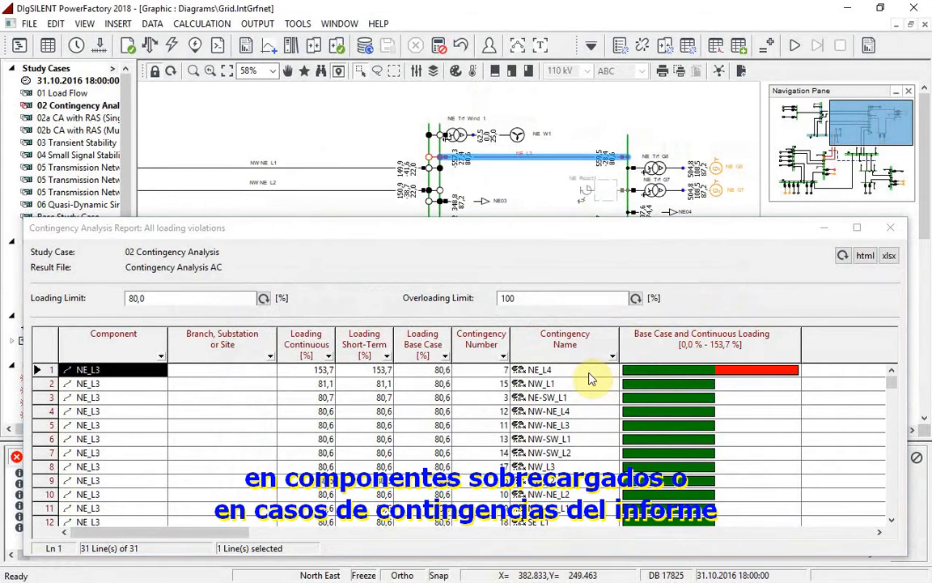
- Mark the contingency NE_L4 from the report's first row in the Grid diagram and uncover more of the diagram
{"action": "right_click", "coordinate": [613, 370]}
{"action": "left_click", "coordinate": [657, 415]}
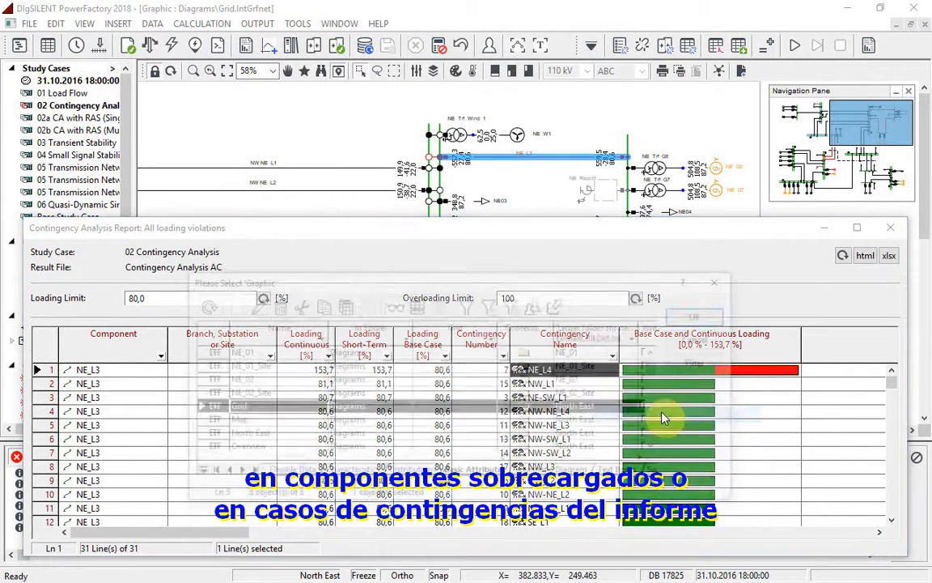
{"action": "left_click", "coordinate": [697, 315]}
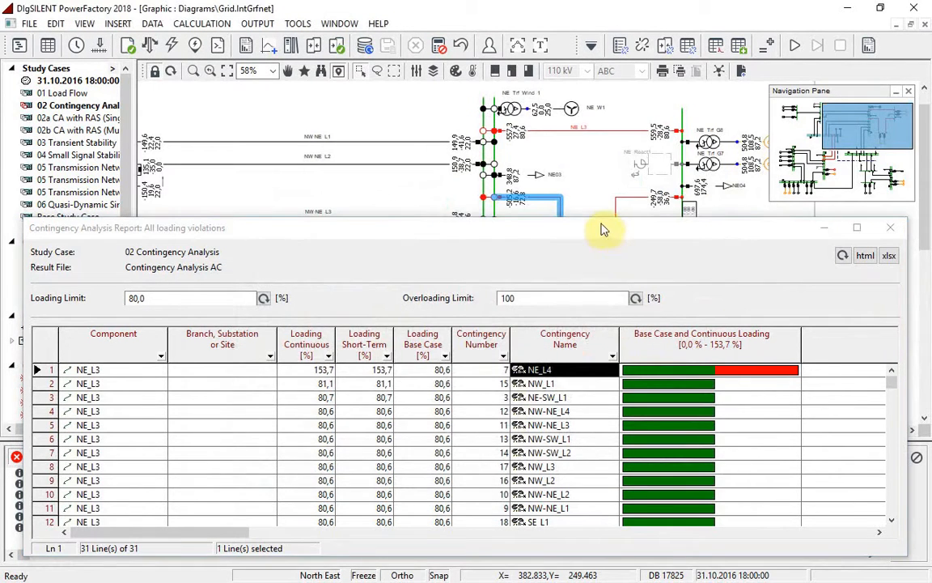
{"action": "left_click_drag", "start_coordinate": [597, 217], "coordinate": [609, 253]}
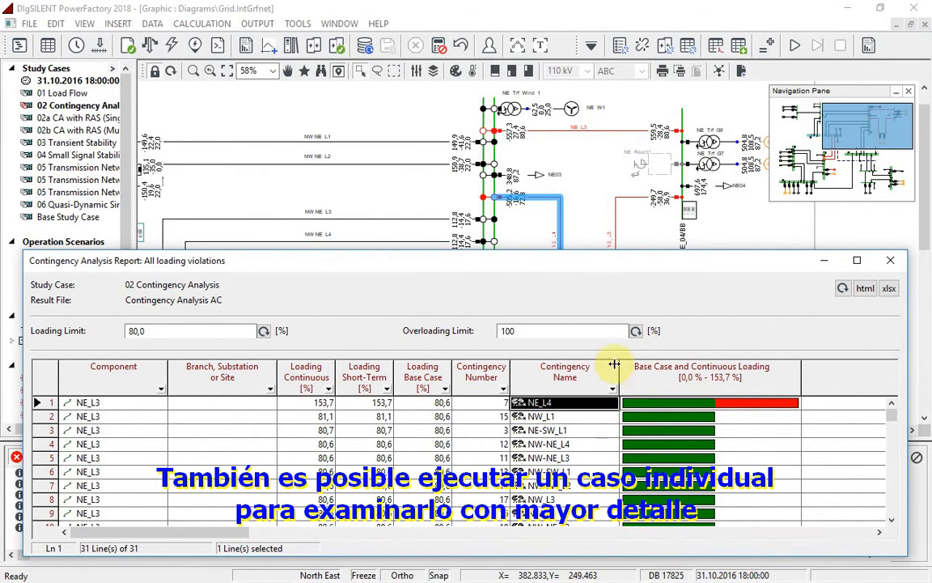
- Execute the NE_L4 contingency case individually and inspect the post-fault loading of line NE_L3 in the diagram
{"action": "double_click", "coordinate": [587, 404]}
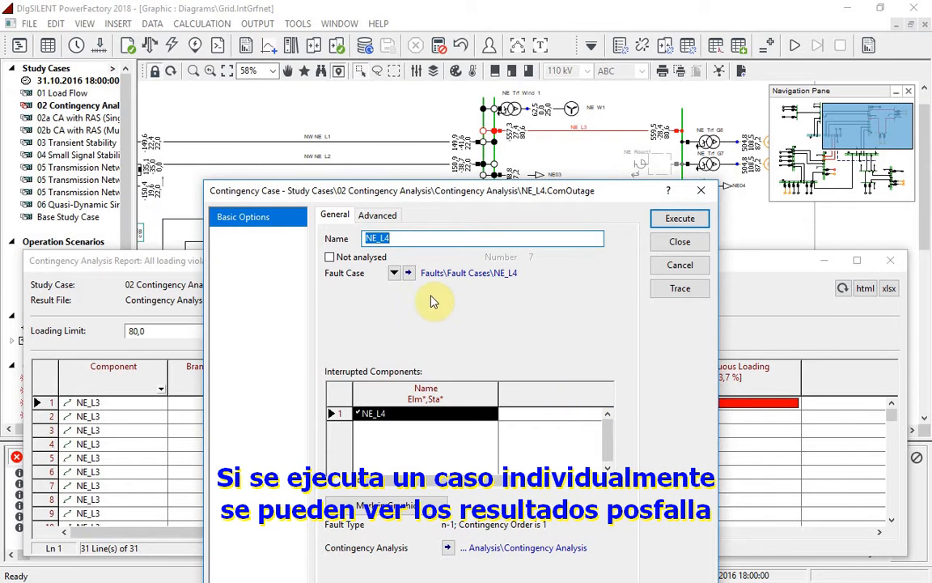
{"action": "left_click", "coordinate": [659, 221]}
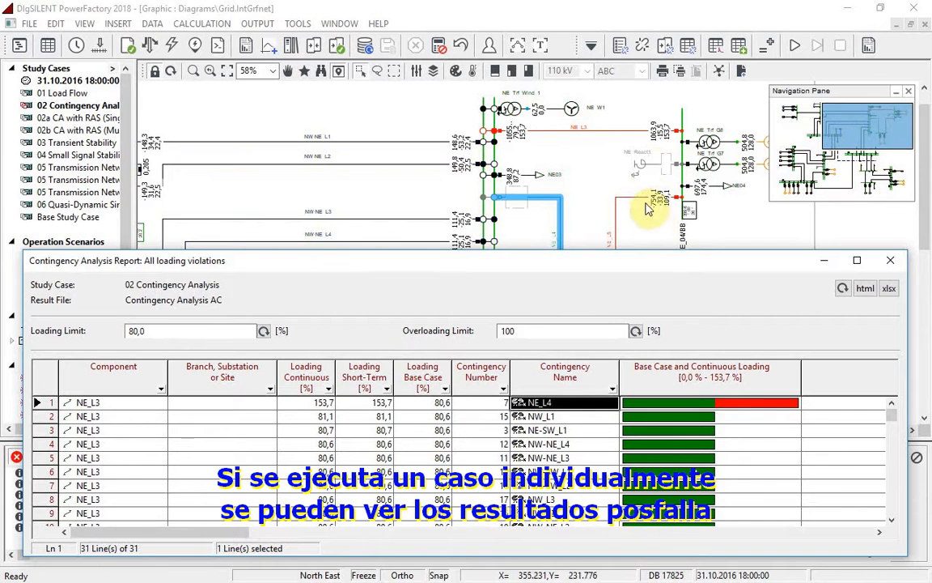
{"action": "mouse_move", "coordinate": [664, 141]}
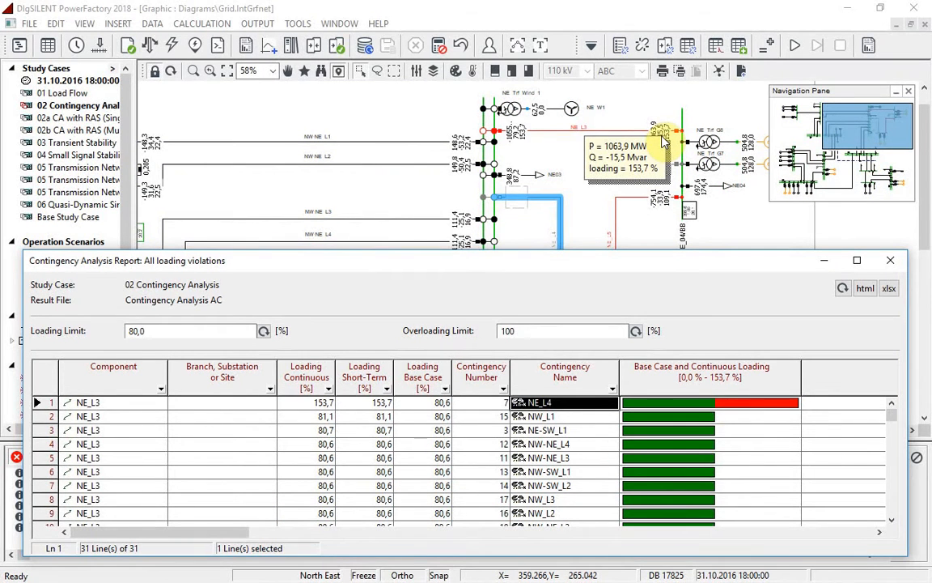
- Close the report and define a contingency analysis fault case for lines NW-SW_L1 and NW-SW_L2 together, named Double West Interconnector
{"action": "left_click", "coordinate": [892, 261]}
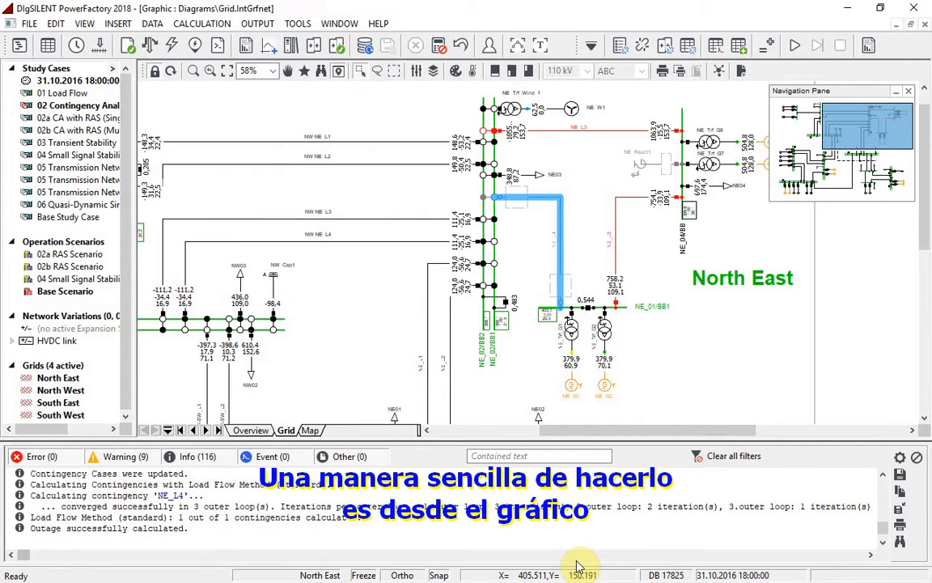
{"action": "left_click", "coordinate": [196, 385]}
{"action": "left_click_drag", "start_coordinate": [206, 396], "coordinate": [243, 411]}
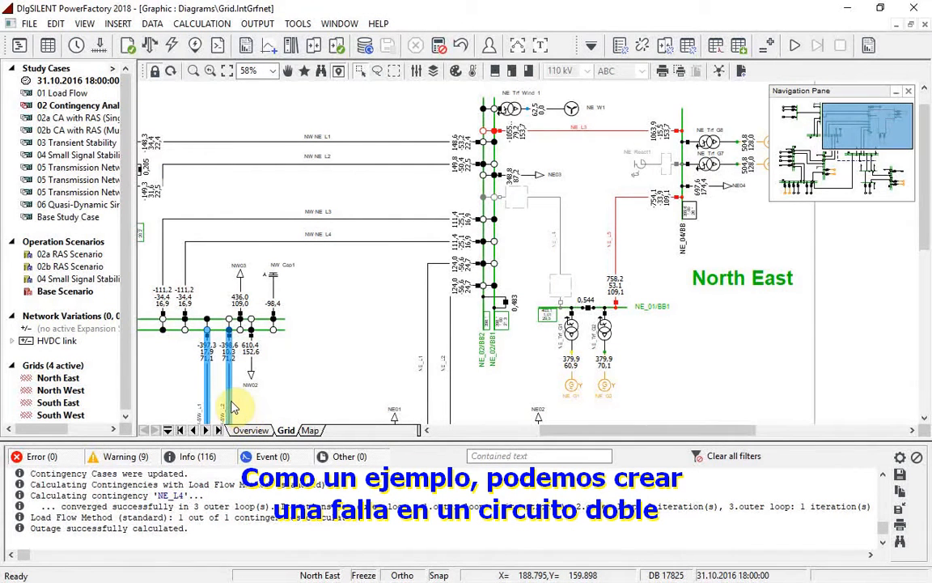
{"action": "right_click", "coordinate": [232, 406]}
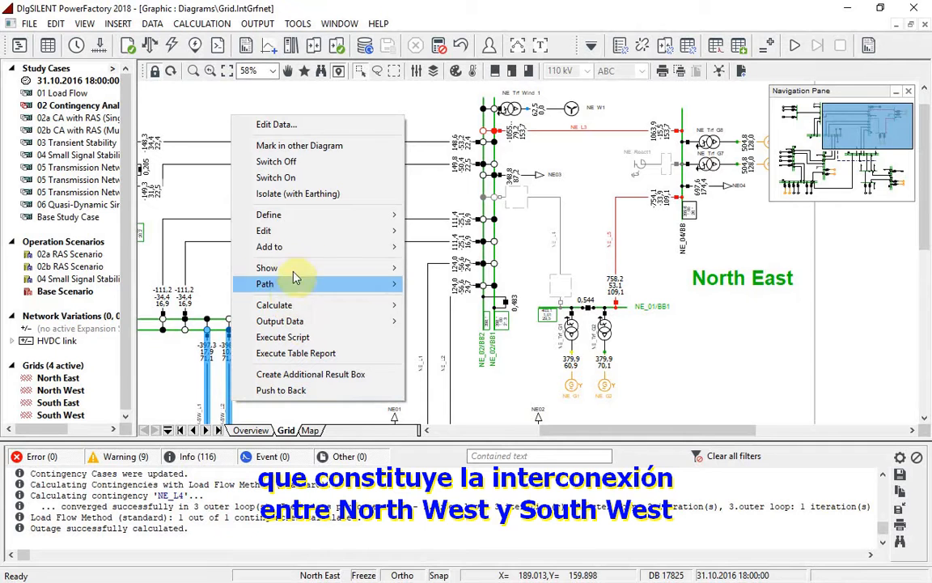
{"action": "mouse_move", "coordinate": [394, 216]}
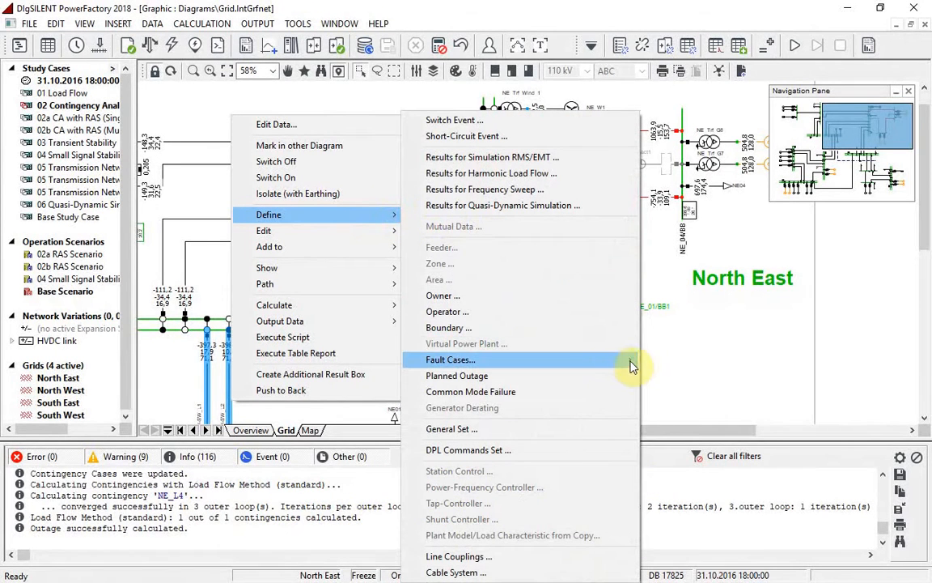
{"action": "mouse_move", "coordinate": [628, 362]}
{"action": "left_click", "coordinate": [660, 361]}
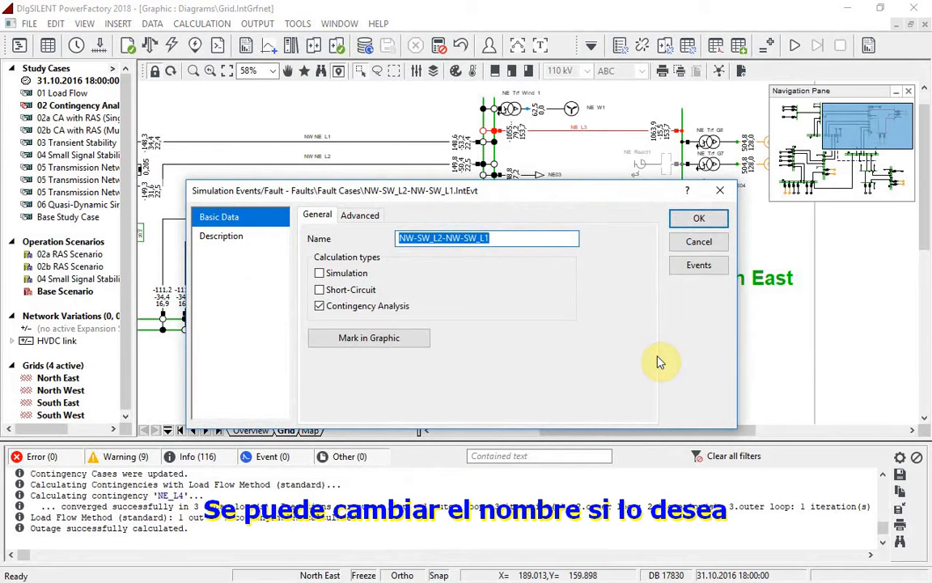
{"action": "type", "text": "Double West Interconnector"}
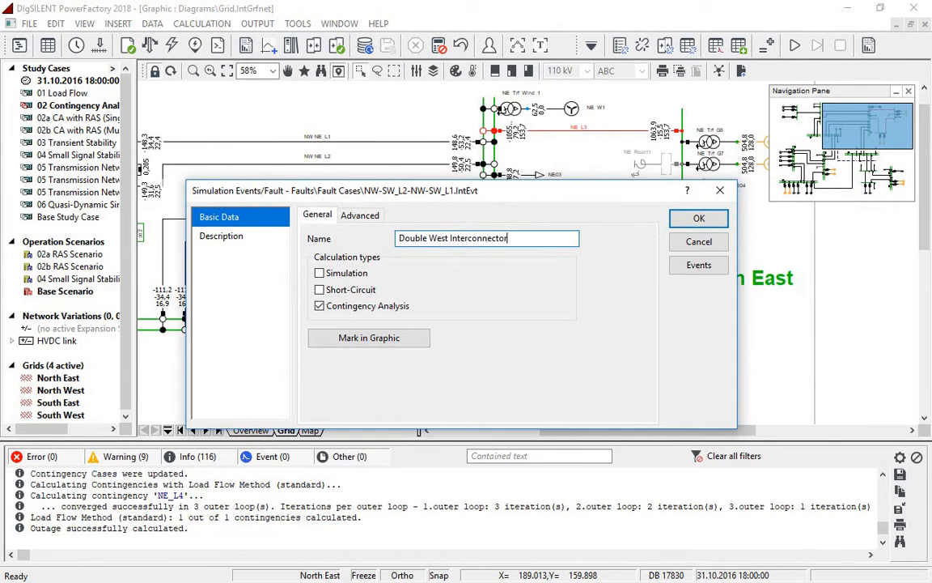
{"action": "left_click", "coordinate": [710, 220]}
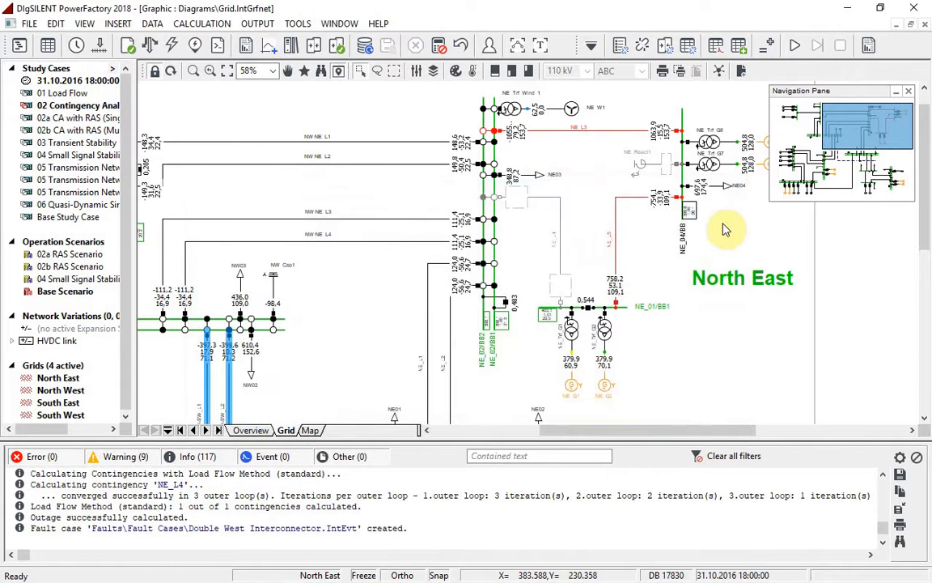
- Add the Double West Interconnector fault case from the Fault Cases library to the contingency analysis
{"action": "left_click", "coordinate": [643, 45]}
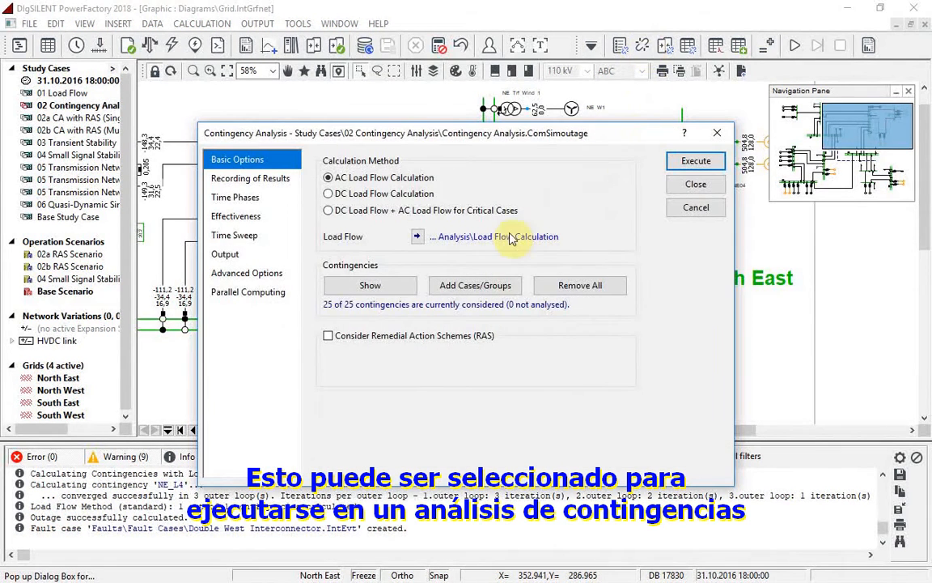
{"action": "left_click", "coordinate": [437, 286]}
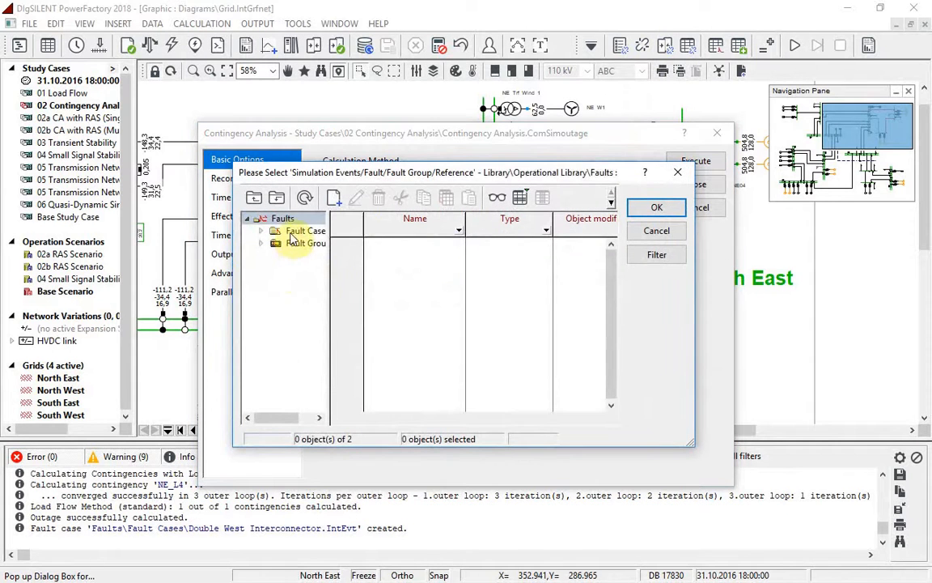
{"action": "left_click", "coordinate": [296, 233]}
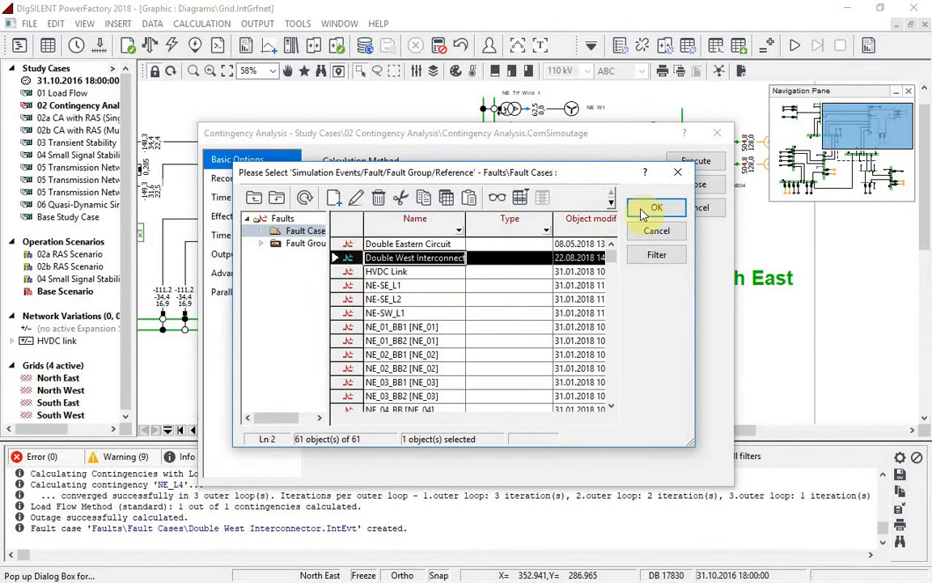
{"action": "left_click", "coordinate": [656, 208]}
- Execute the AC contingency analysis and generate a tabular report of all loading violations with an 80% loading threshold
{"action": "left_click", "coordinate": [696, 162]}
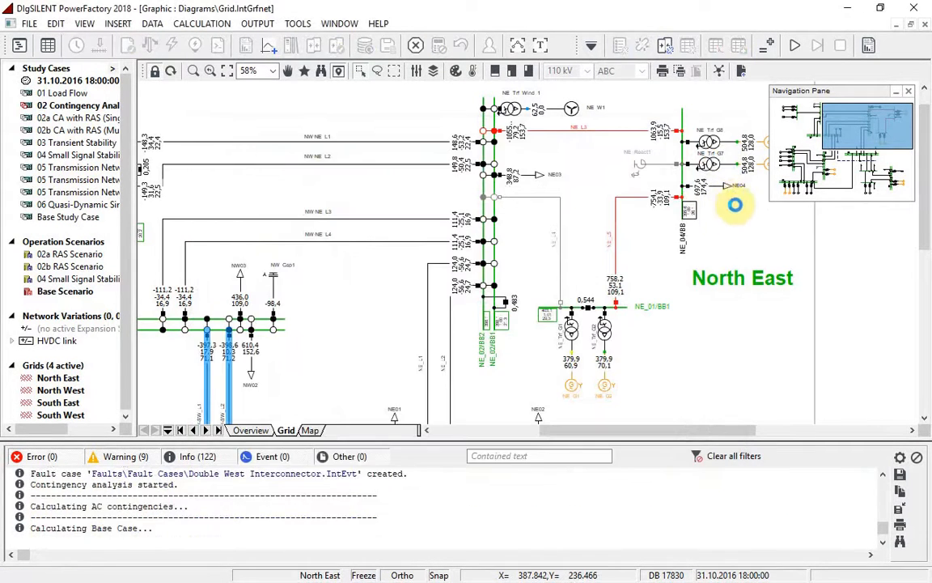
{"action": "left_click", "coordinate": [869, 46]}
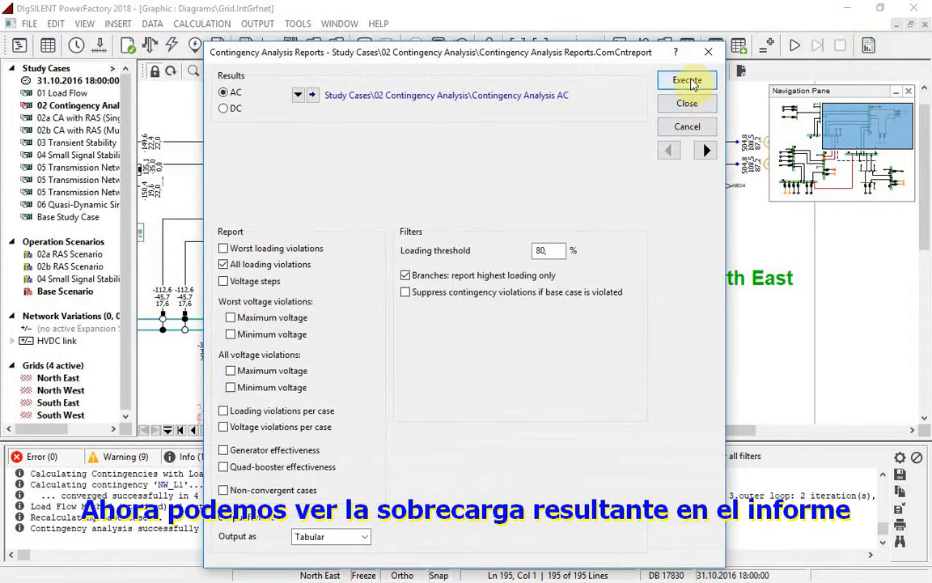
{"action": "left_click", "coordinate": [687, 80]}
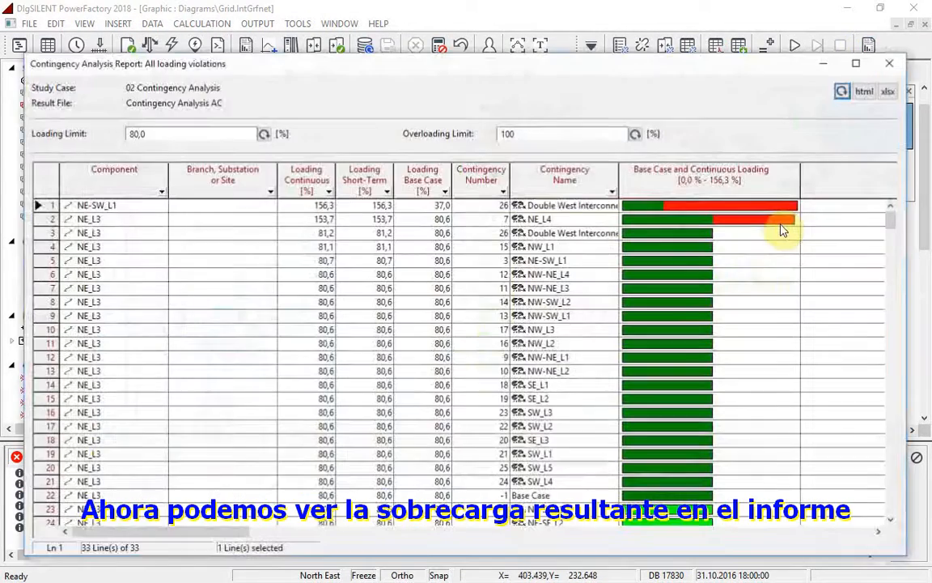